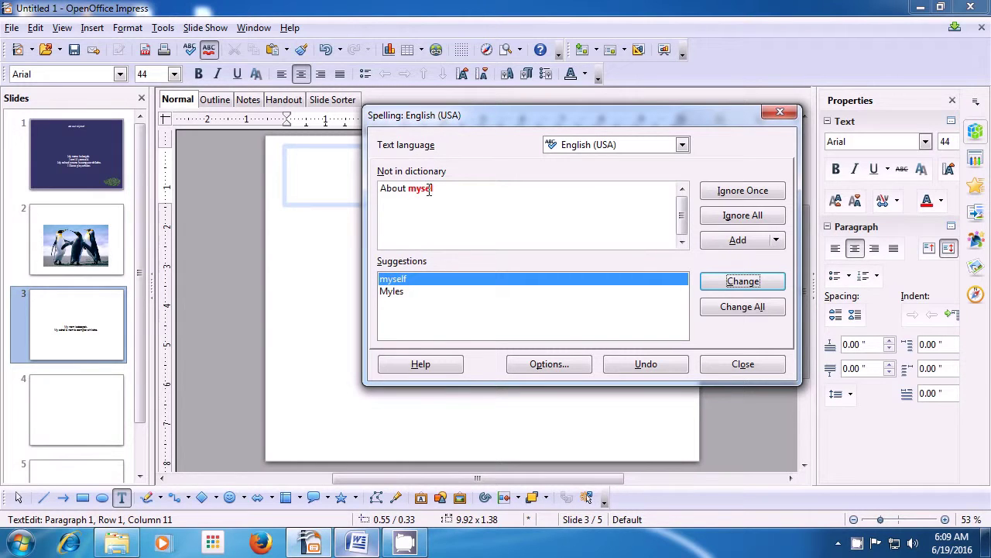
Correct the misspelled "mysel" in slide 3's title to "myself" and finish the spell check.
{"action": "left_click", "coordinate": [402, 294]}
{"action": "left_click", "coordinate": [396, 284]}
{"action": "left_click", "coordinate": [713, 287]}
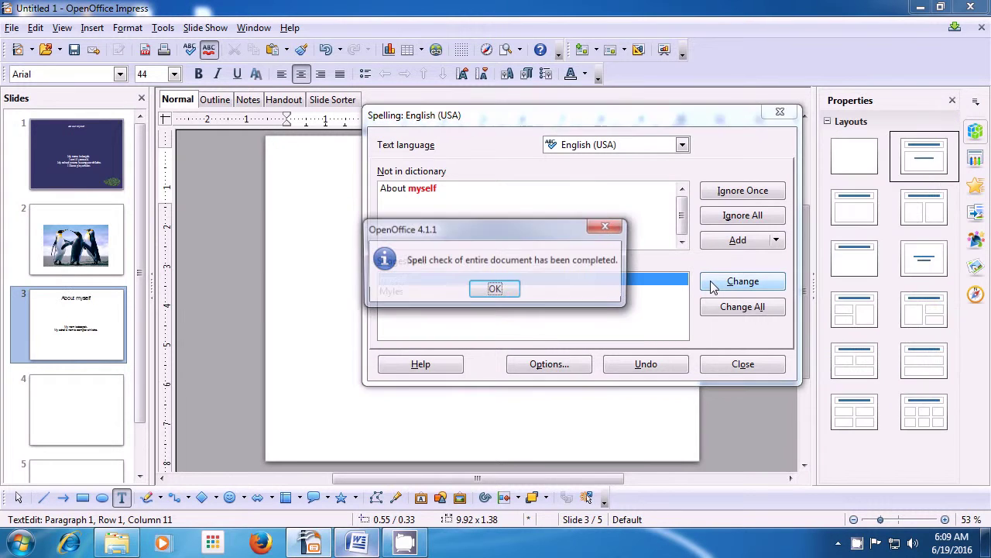
{"action": "left_click", "coordinate": [491, 289]}
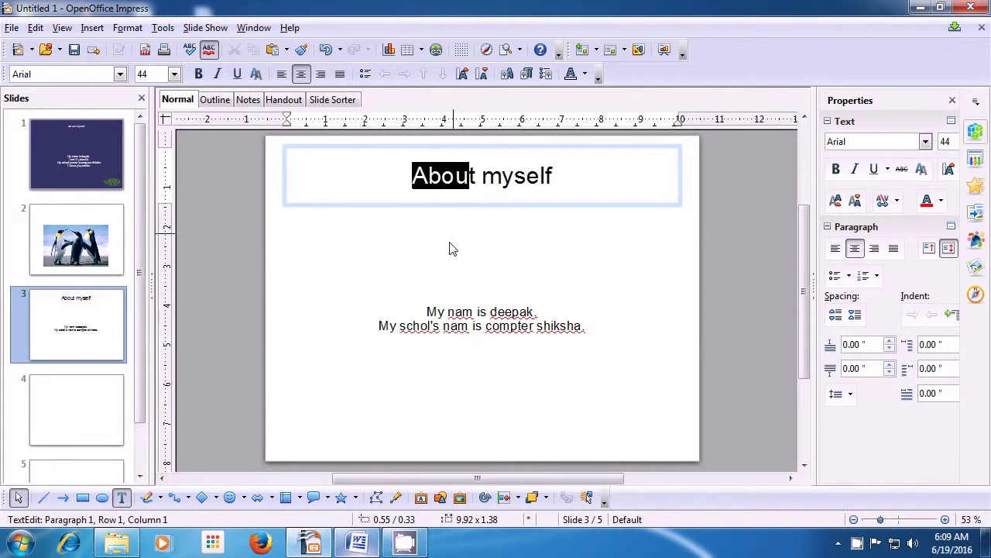
Spell check slide 3's body text, changing "nam" to "name" in the first line and ignoring the flagged person's name once.
{"action": "left_click", "coordinate": [447, 311]}
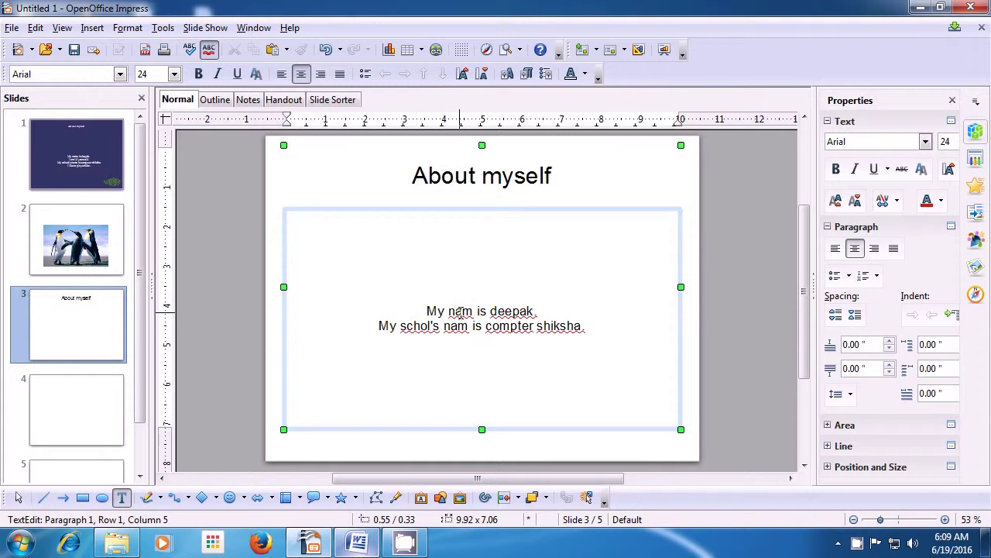
{"action": "left_click", "coordinate": [164, 28]}
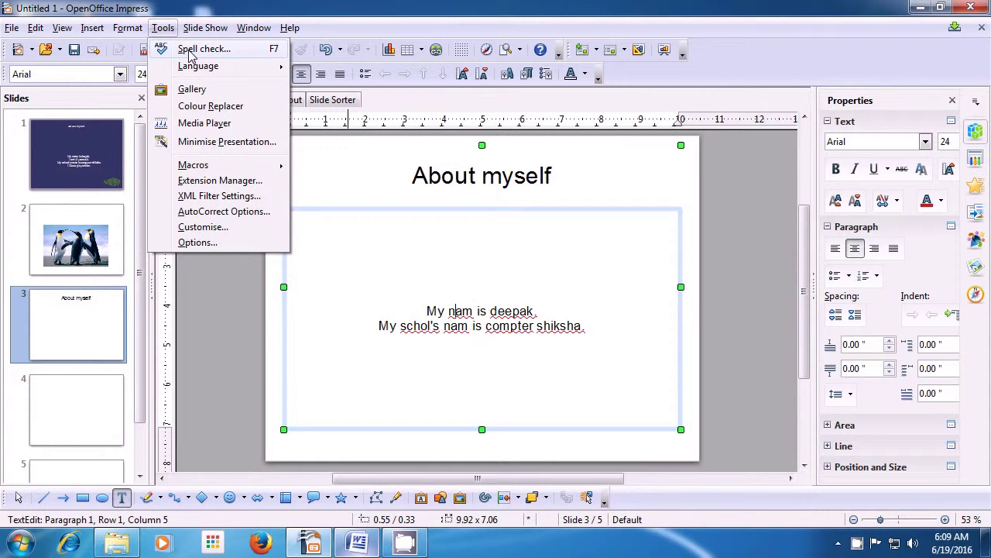
{"action": "left_click", "coordinate": [189, 51]}
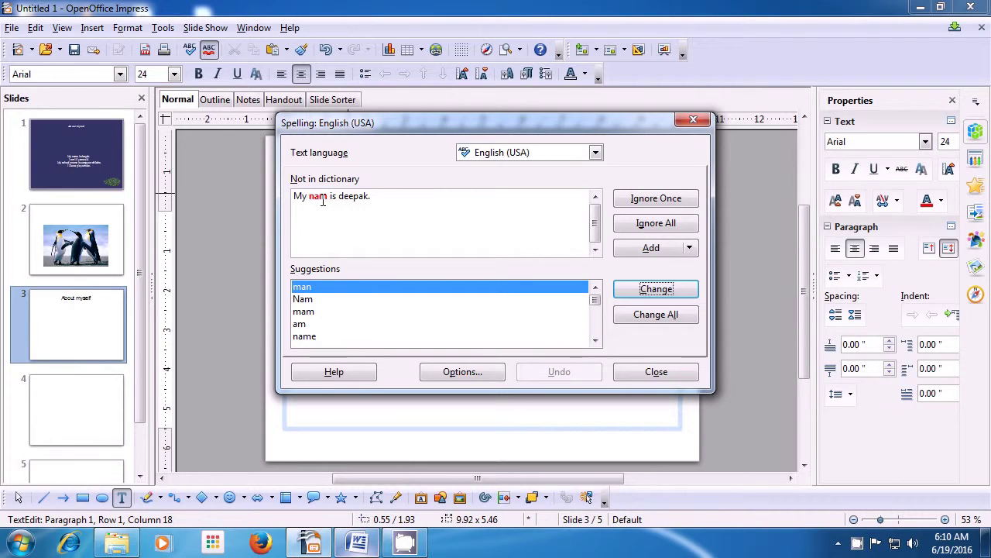
{"action": "left_click", "coordinate": [309, 302]}
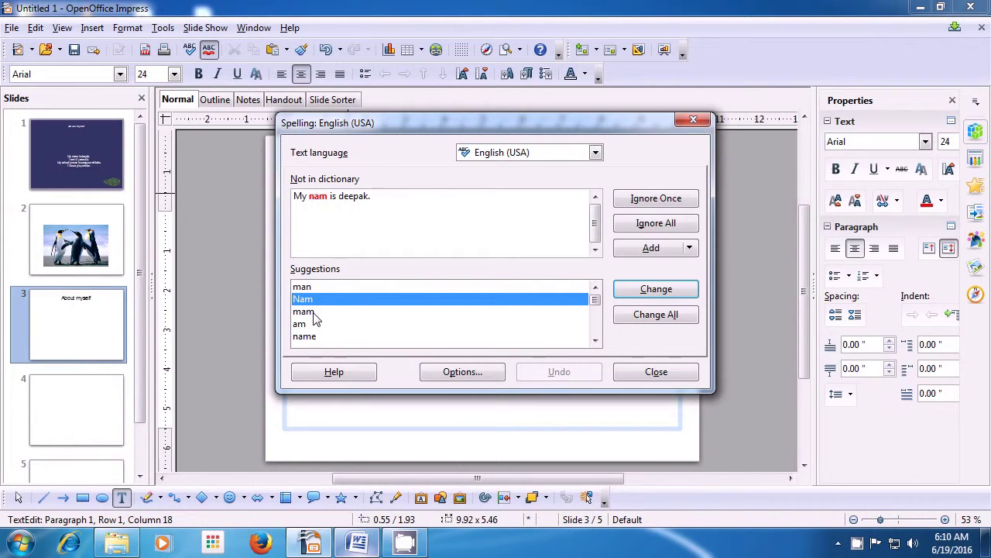
{"action": "left_click", "coordinate": [314, 313]}
{"action": "left_click", "coordinate": [311, 339]}
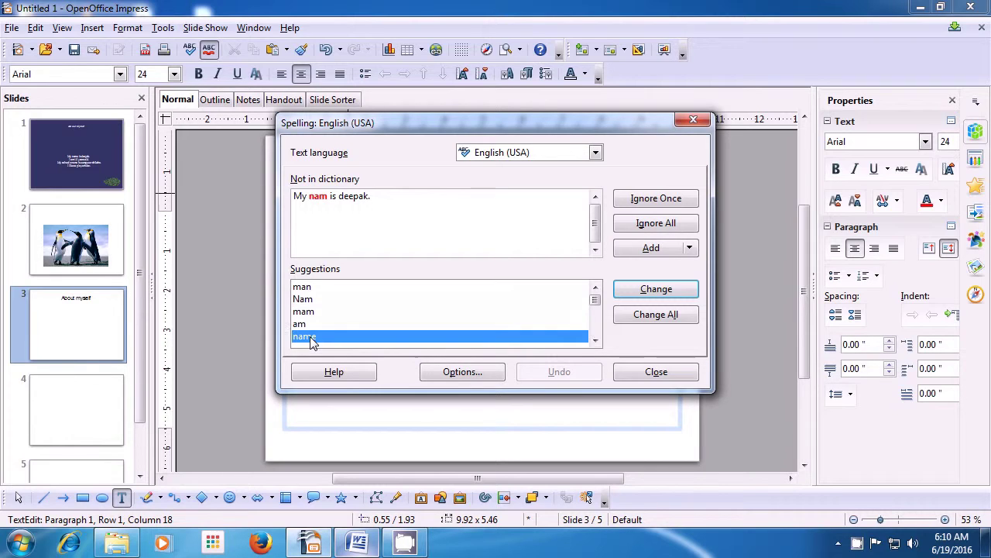
{"action": "left_click", "coordinate": [637, 294]}
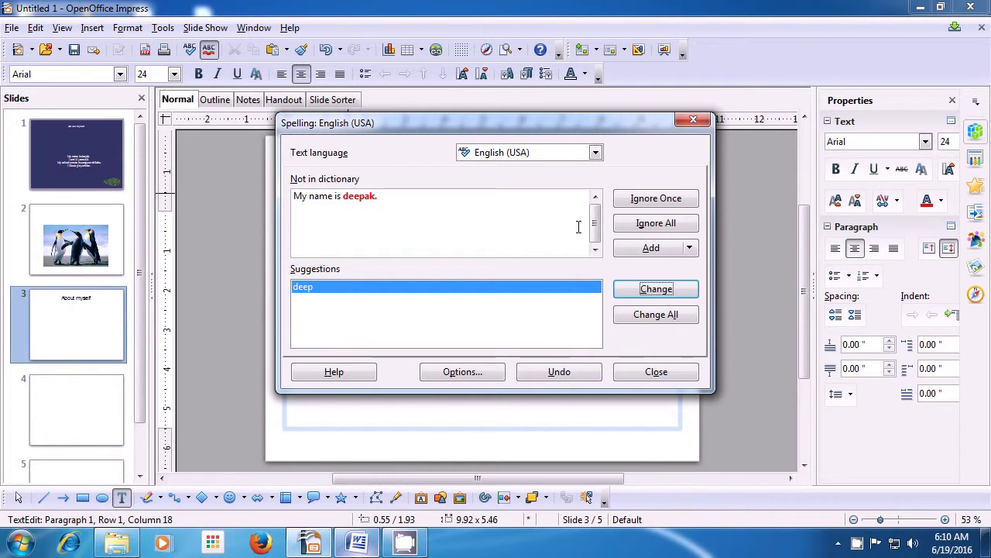
{"action": "left_click", "coordinate": [628, 203]}
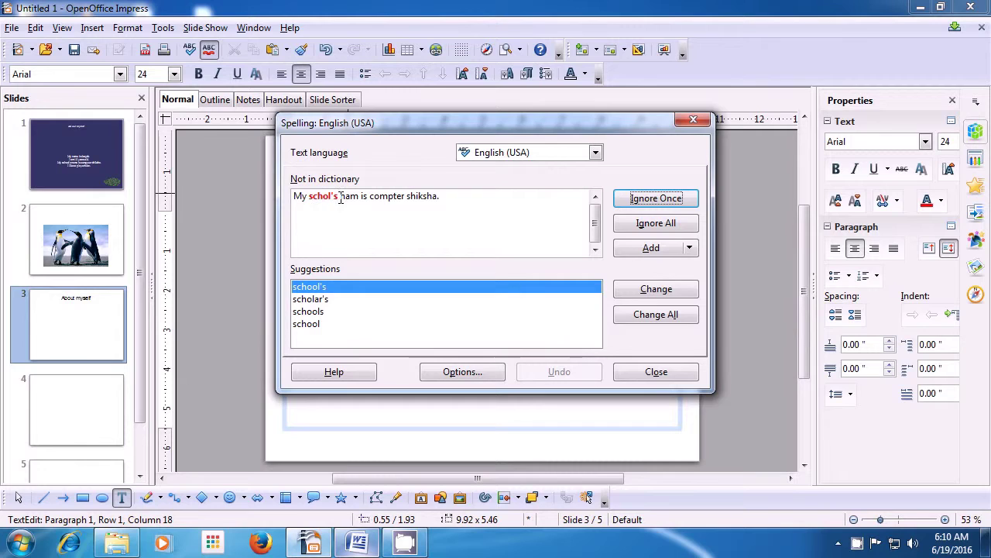
Replace the misspelled "schol's" in the second body line with the suggestion "school's".
{"action": "left_click", "coordinate": [315, 302]}
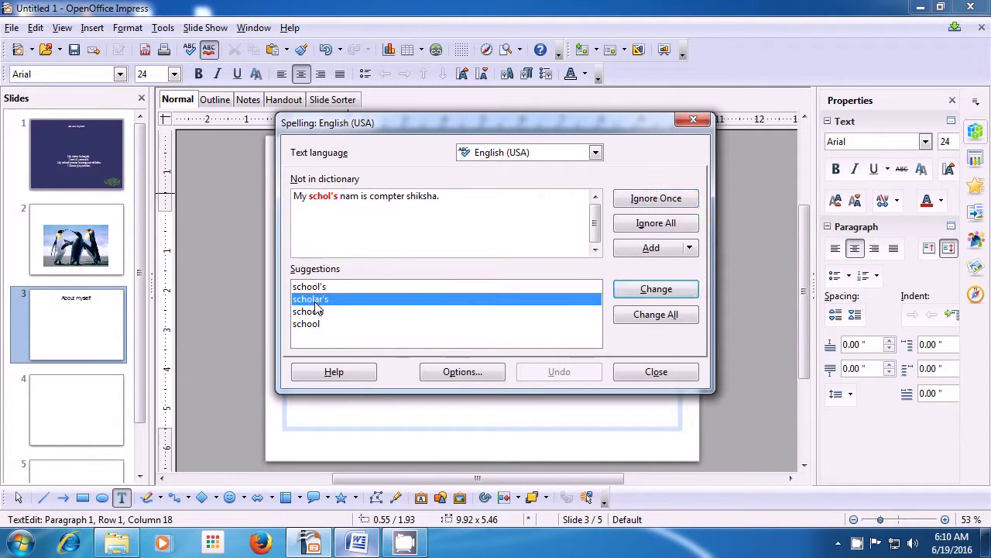
{"action": "left_click", "coordinate": [319, 313]}
{"action": "left_click", "coordinate": [321, 324]}
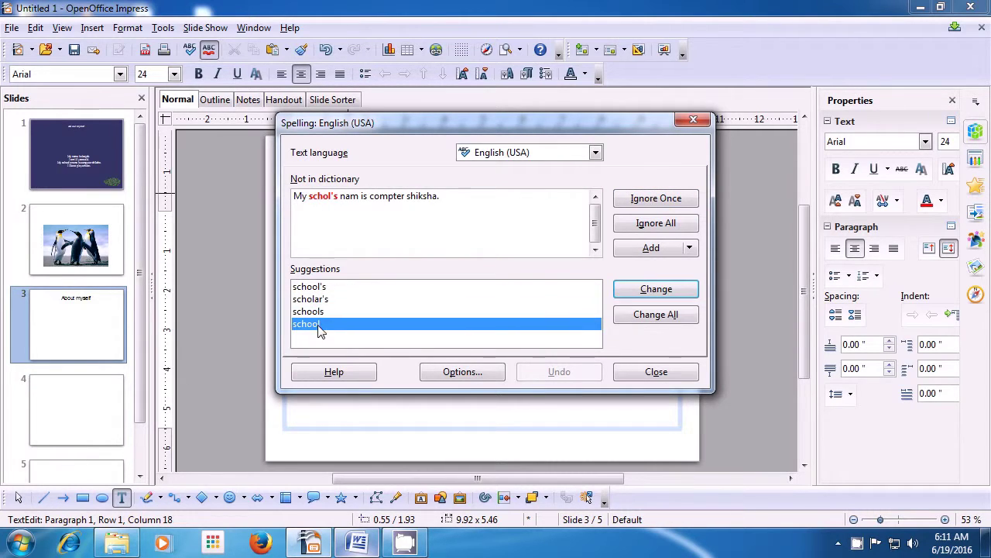
{"action": "left_click", "coordinate": [315, 288]}
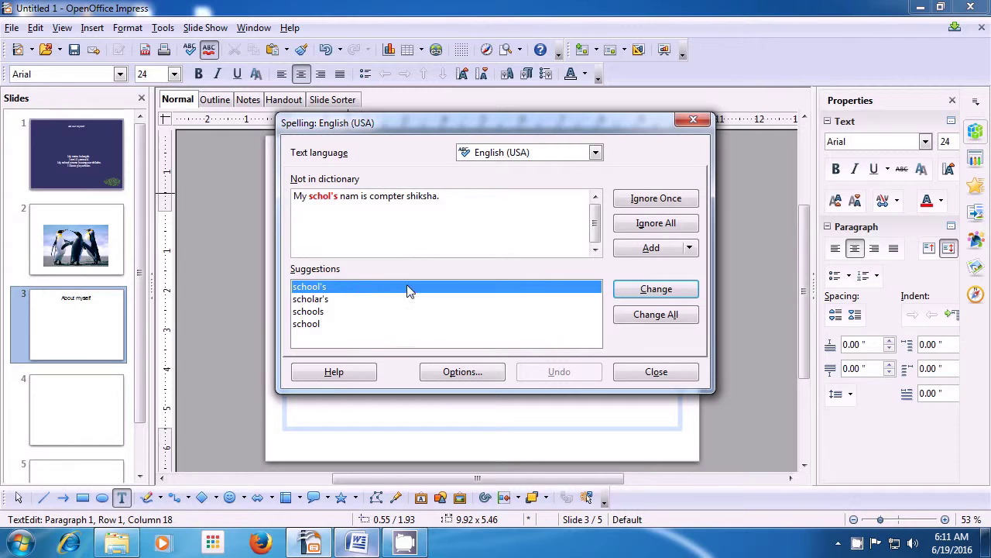
{"action": "left_click", "coordinate": [629, 289]}
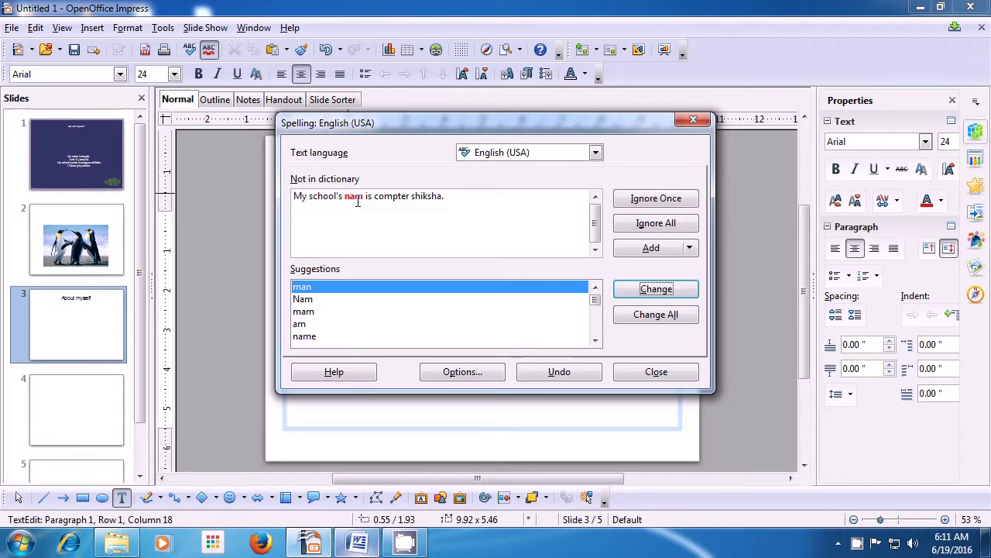
Correct "nam" to "name" and "compter" to "computer" in the second body line.
{"action": "left_click", "coordinate": [306, 338]}
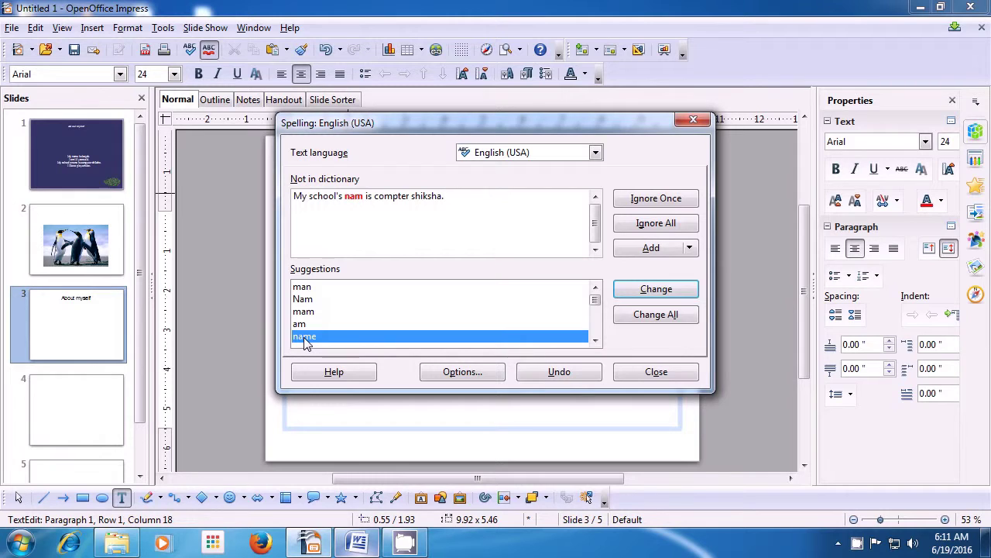
{"action": "left_click", "coordinate": [637, 294]}
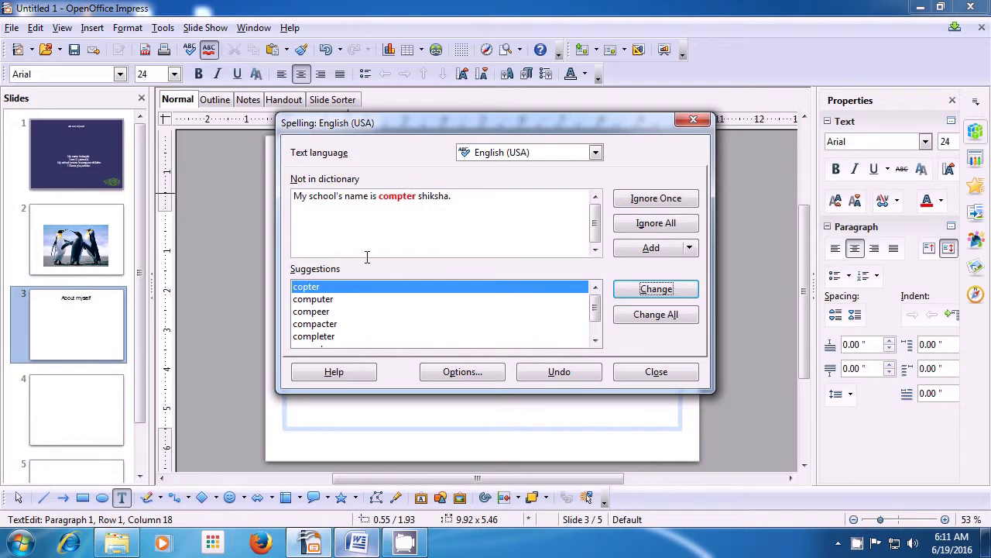
{"action": "left_click", "coordinate": [325, 300]}
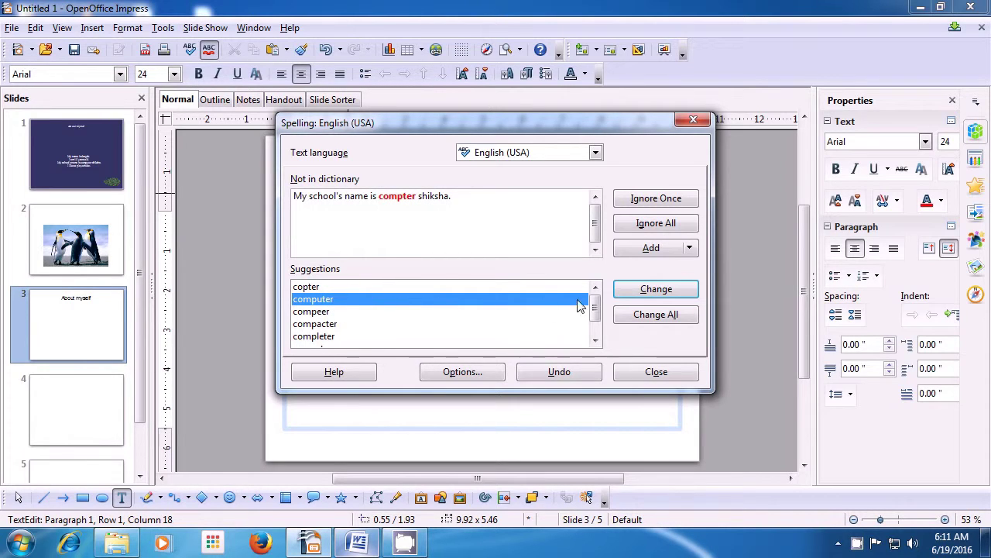
{"action": "left_click", "coordinate": [626, 296]}
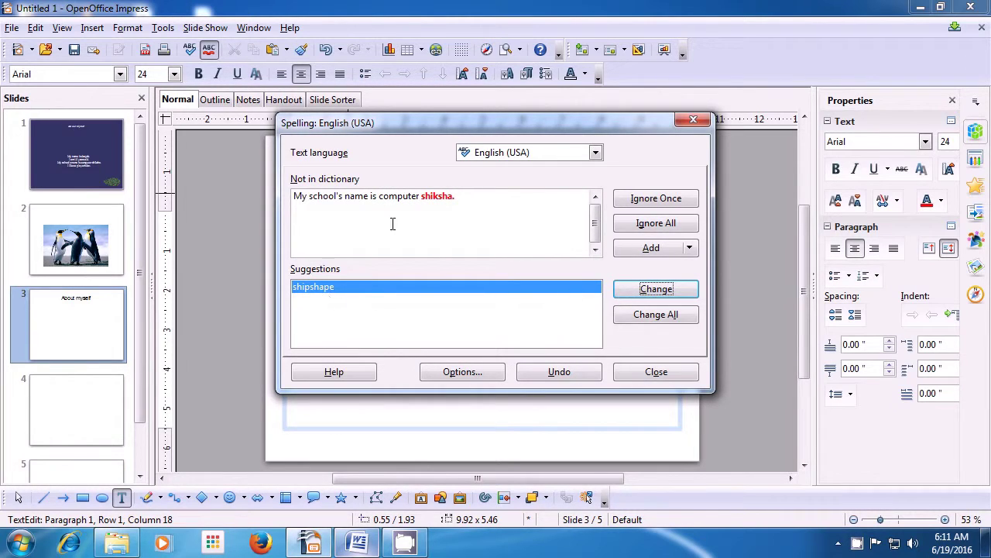
Ignore the flagged word "shiksha" once and finish the spell check.
{"action": "left_click_drag", "start_coordinate": [421, 197], "coordinate": [458, 197]}
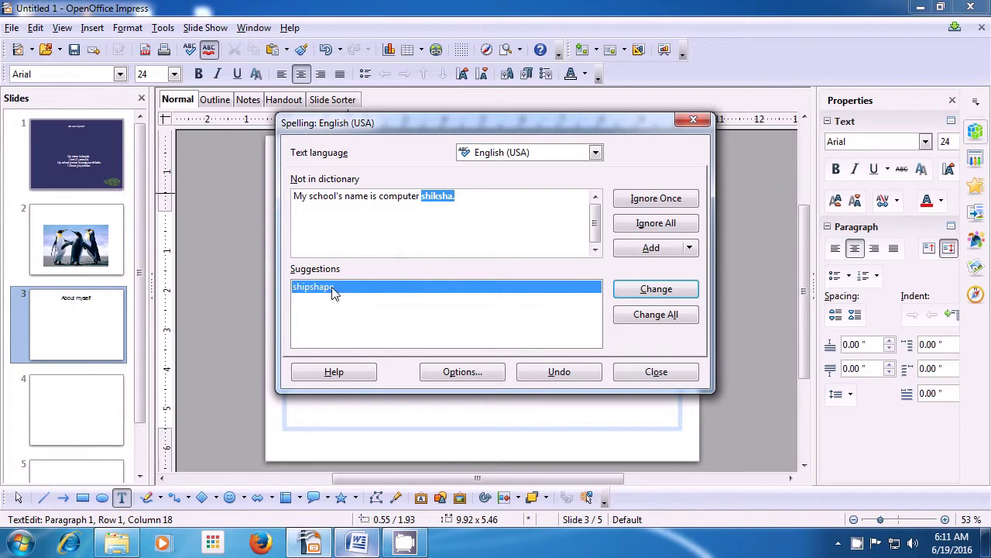
{"action": "left_click", "coordinate": [642, 201]}
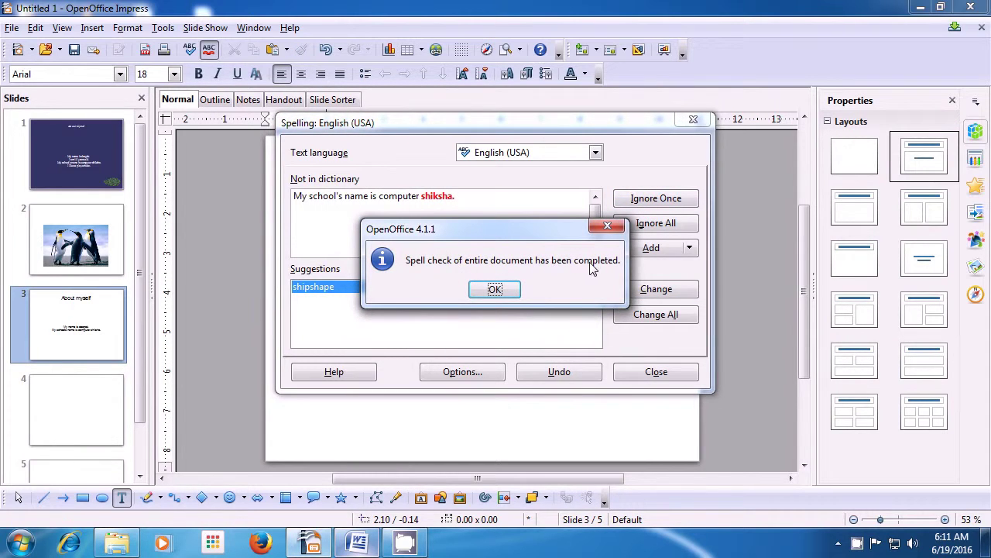
{"action": "left_click", "coordinate": [496, 290]}
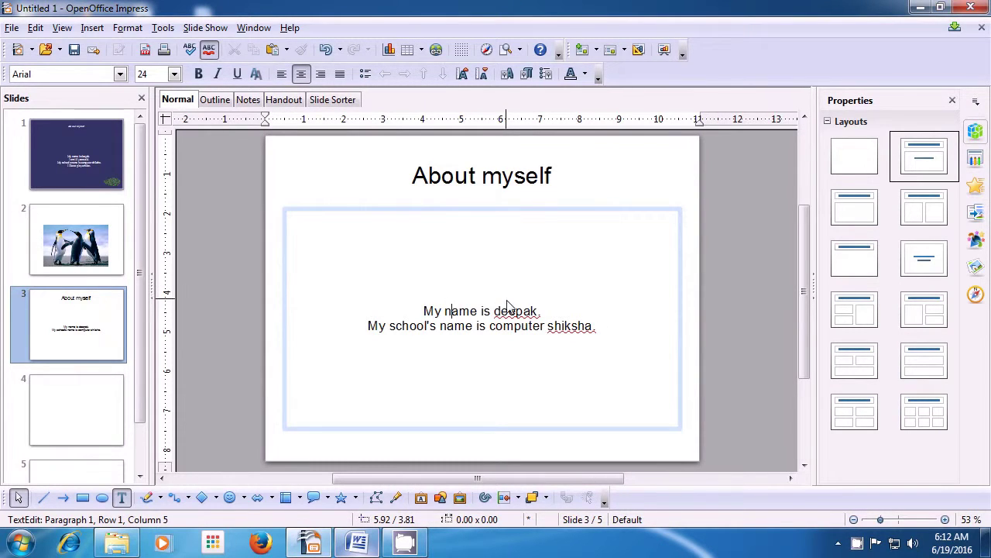
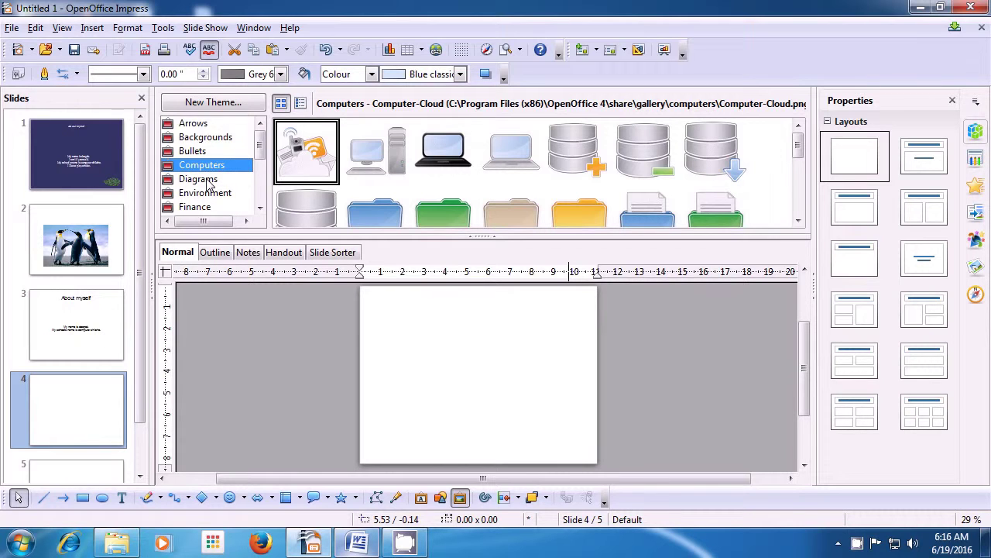
Browse the gallery themes and insert a copy of the Computer-Desktop picture from the Computers theme on slide 4.
{"action": "left_click", "coordinate": [208, 182]}
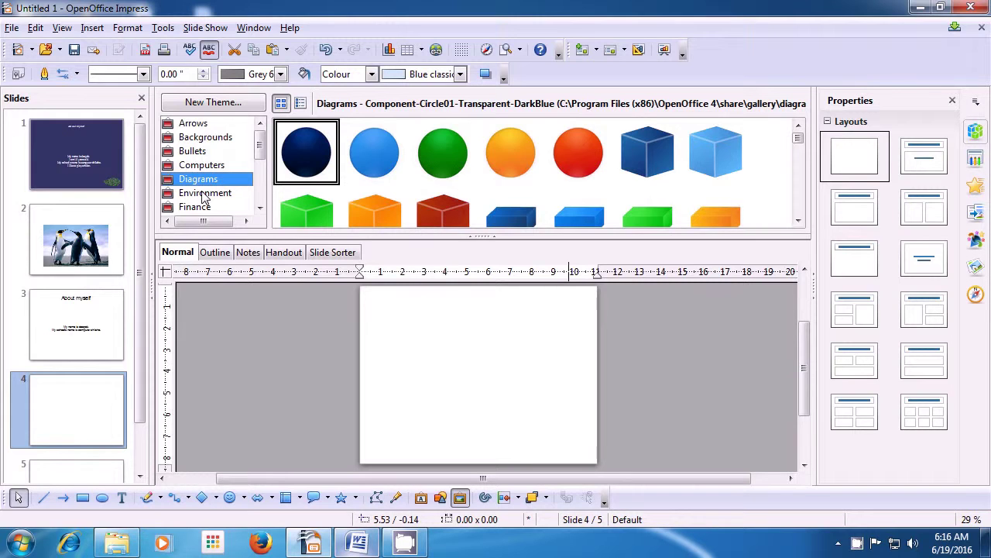
{"action": "left_click", "coordinate": [203, 194]}
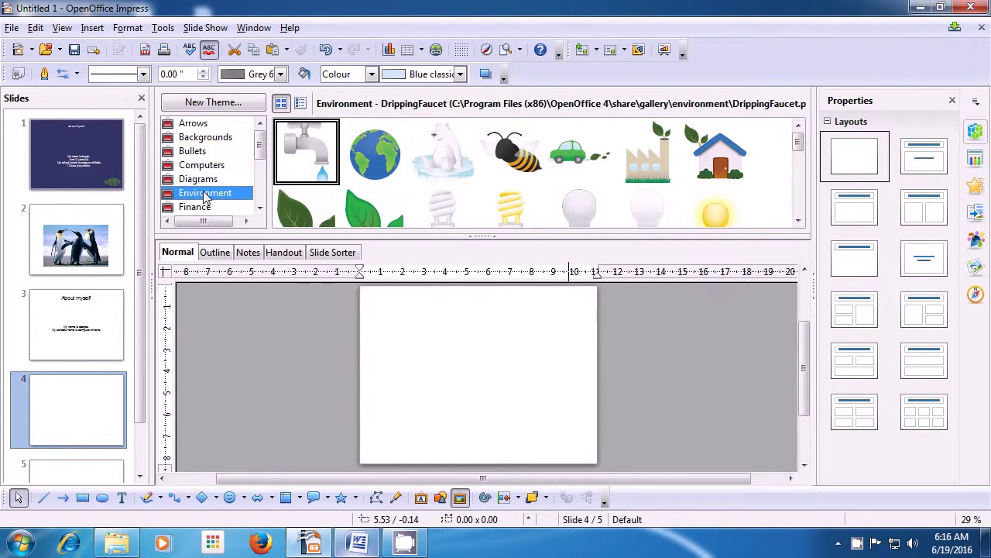
{"action": "left_click", "coordinate": [203, 210]}
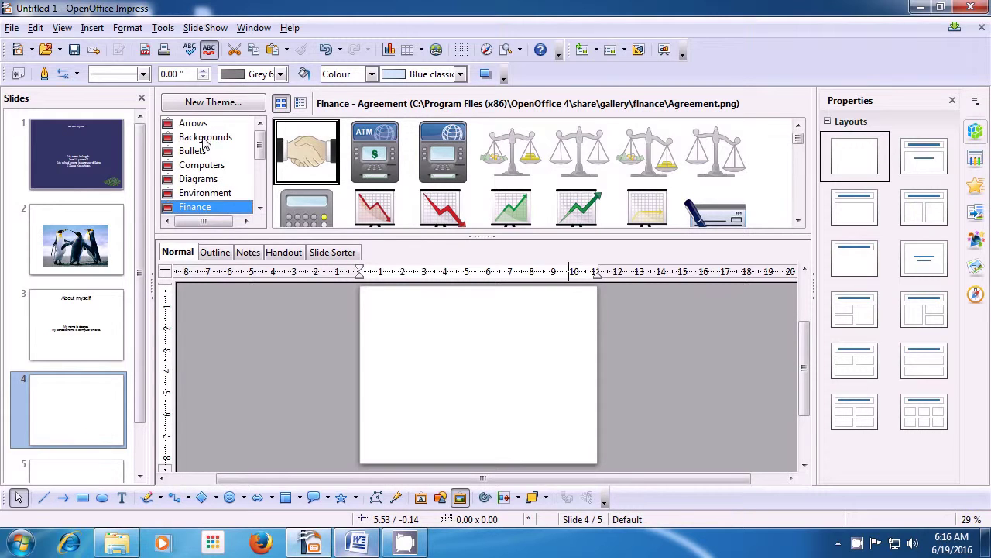
{"action": "left_click", "coordinate": [203, 166]}
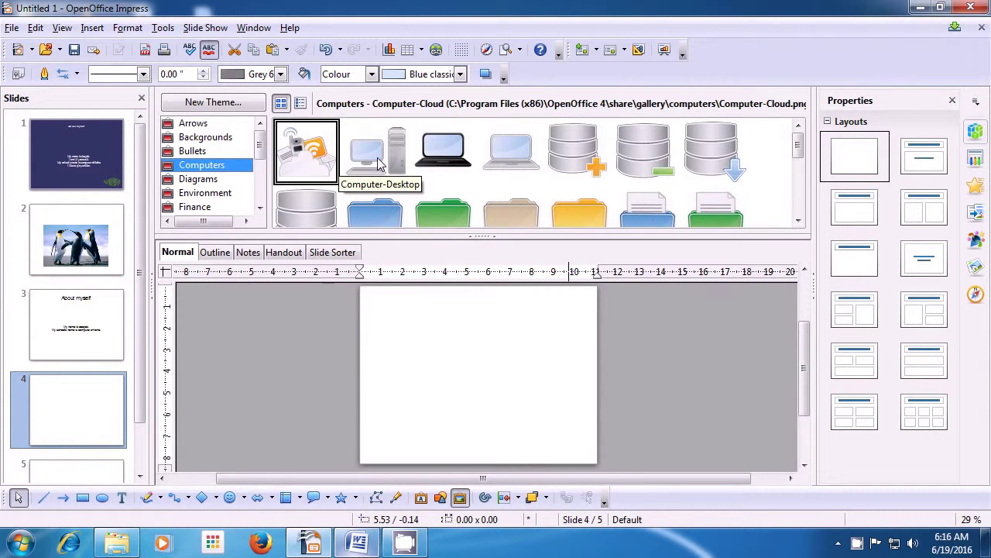
{"action": "left_click", "coordinate": [379, 163]}
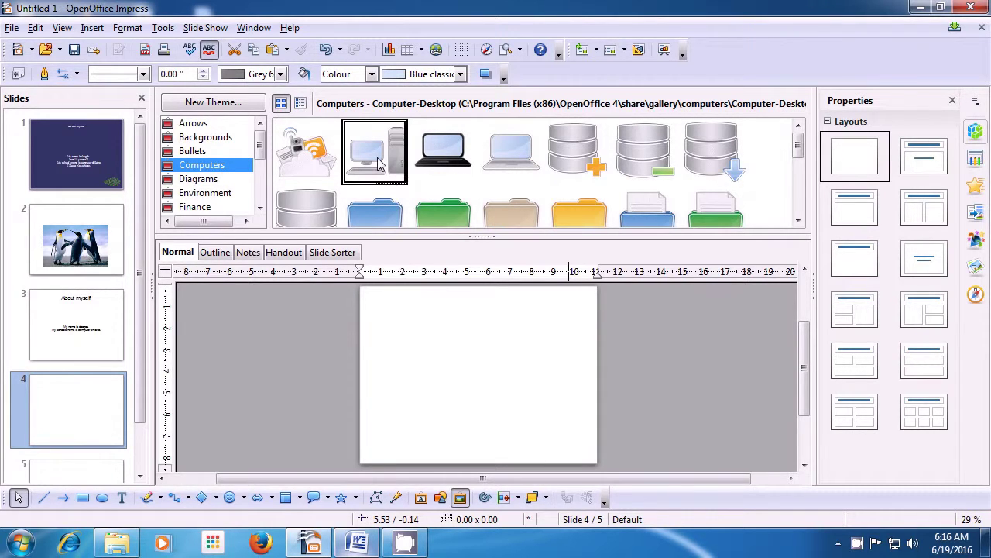
{"action": "right_click", "coordinate": [379, 164]}
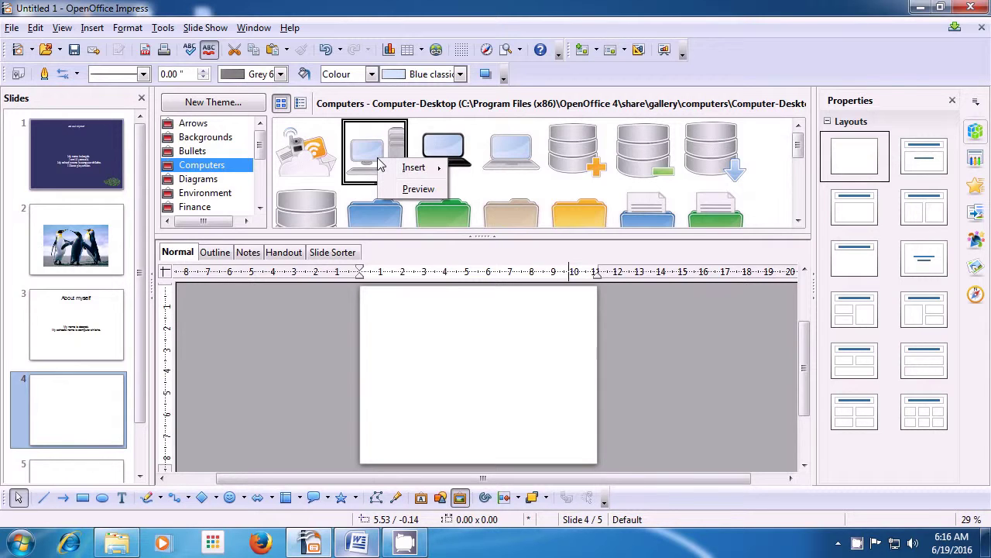
{"action": "mouse_move", "coordinate": [413, 168]}
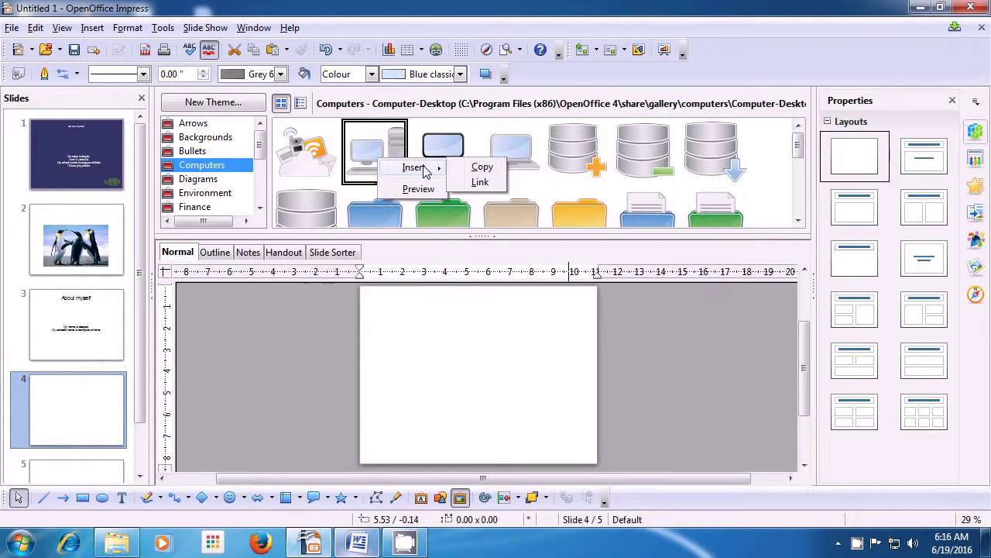
{"action": "left_click", "coordinate": [482, 168]}
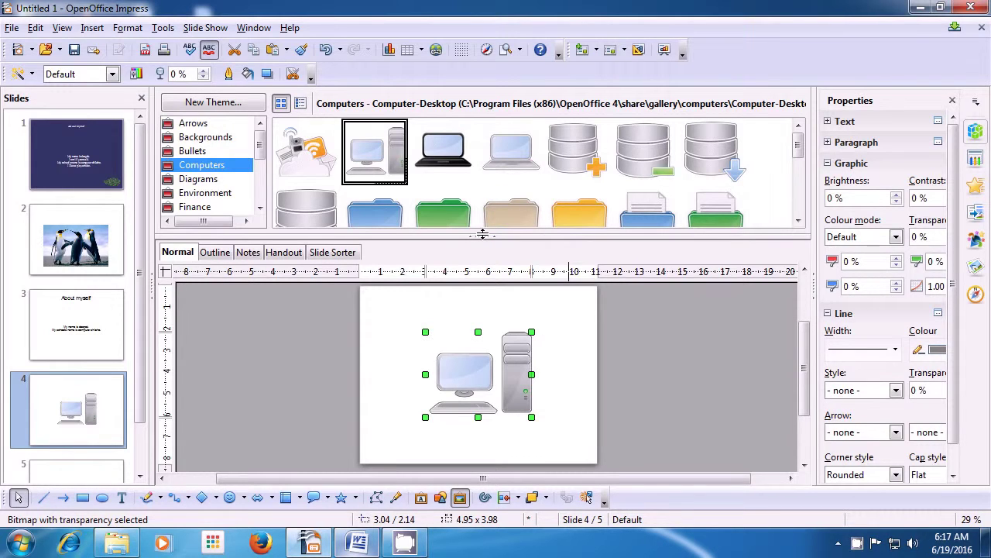
Deselect the inserted computer picture and hide the gallery to enlarge the slide editing area.
{"action": "left_click_drag", "start_coordinate": [481, 234], "coordinate": [492, 194]}
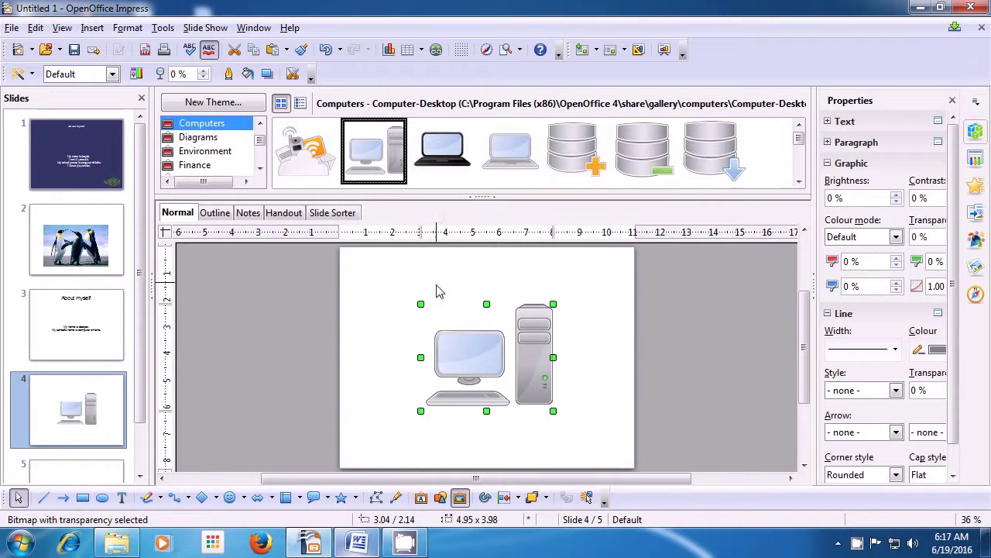
{"action": "left_click", "coordinate": [481, 273]}
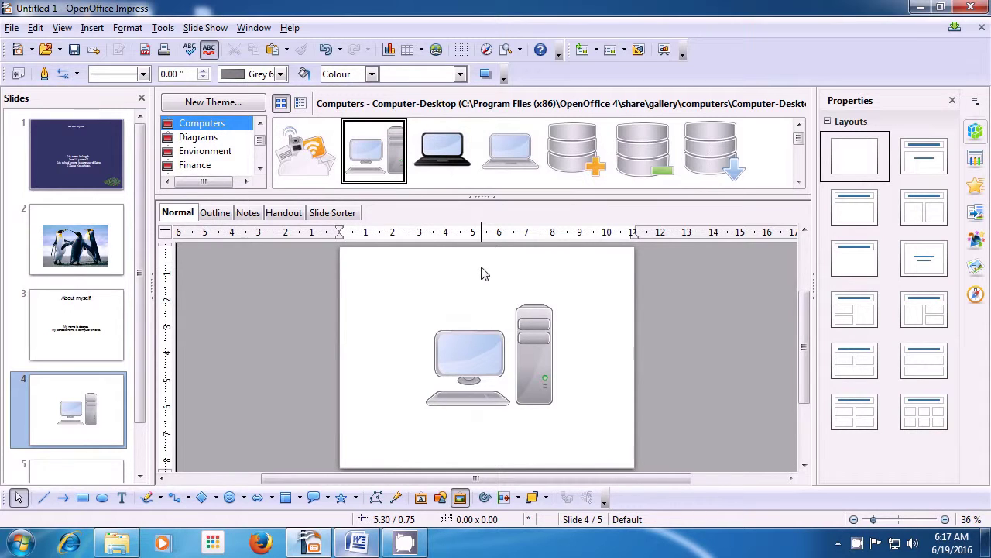
{"action": "left_click", "coordinate": [487, 198]}
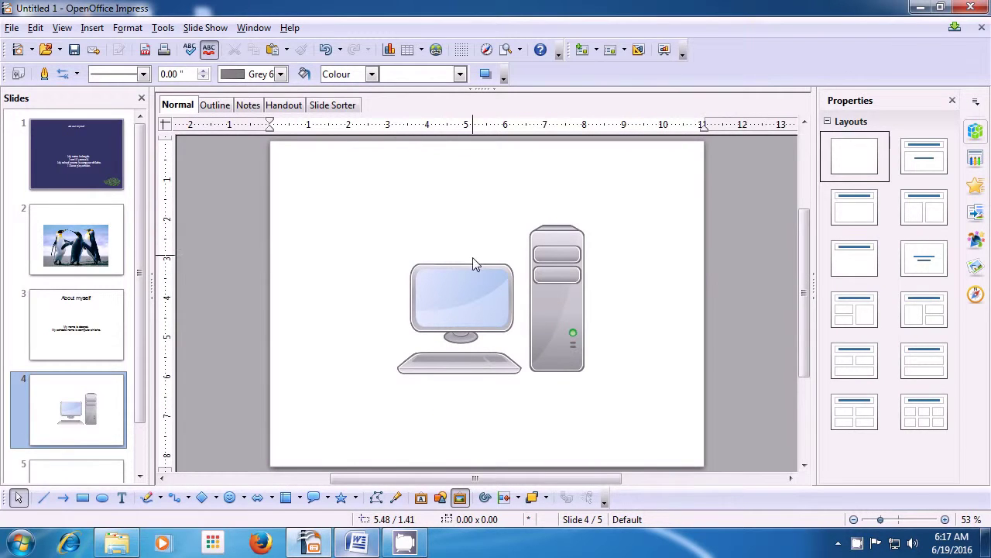
Leave the computer picture deselected on slide 4 and open slide 5 for editing.
{"action": "left_click", "coordinate": [478, 292]}
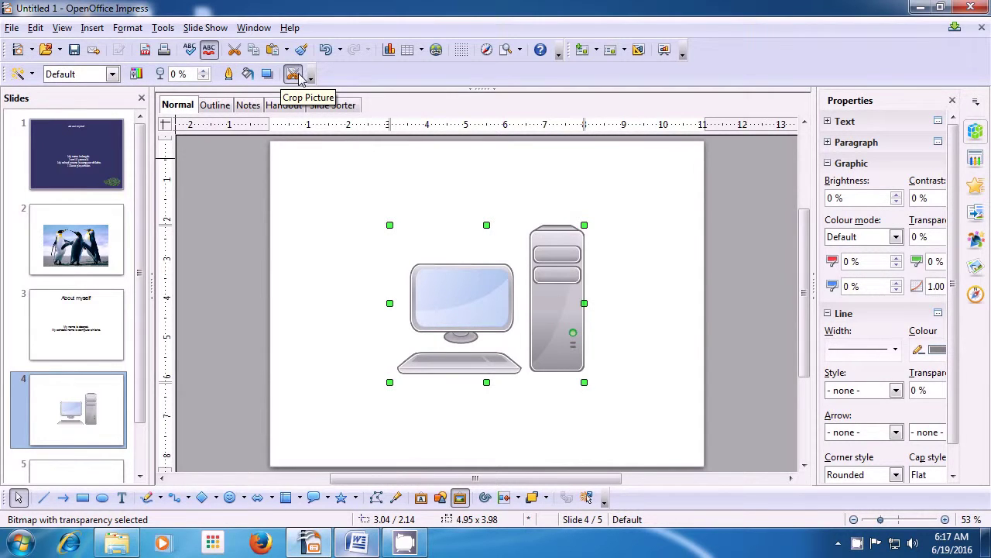
{"action": "left_click", "coordinate": [323, 210]}
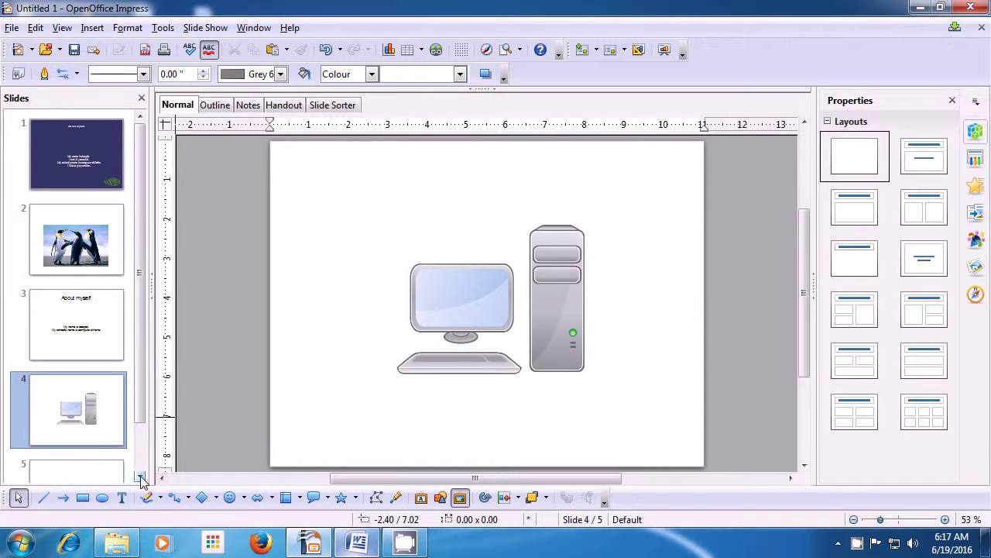
{"action": "left_click", "coordinate": [88, 473]}
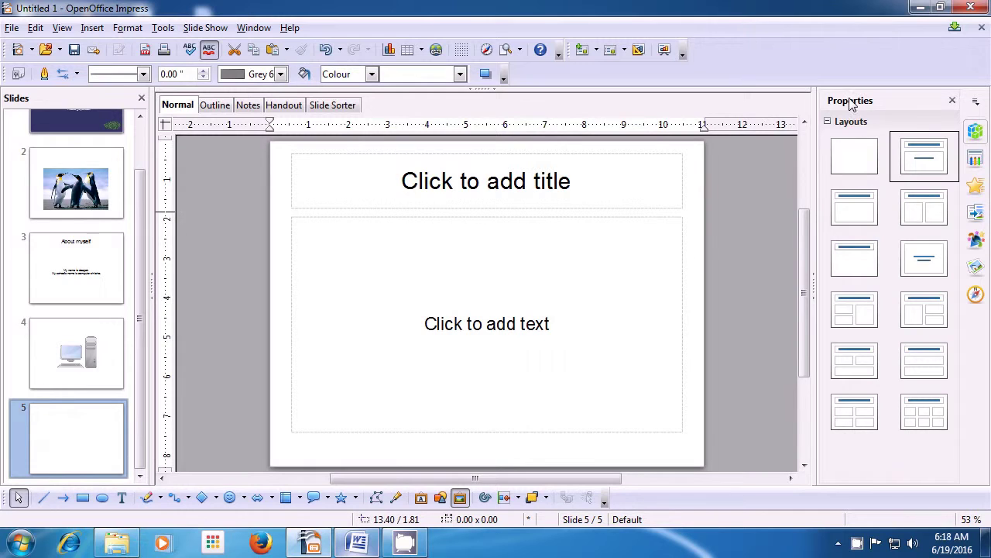
Apply the blank layout without title or text placeholders to slide 5.
{"action": "left_click", "coordinate": [861, 160]}
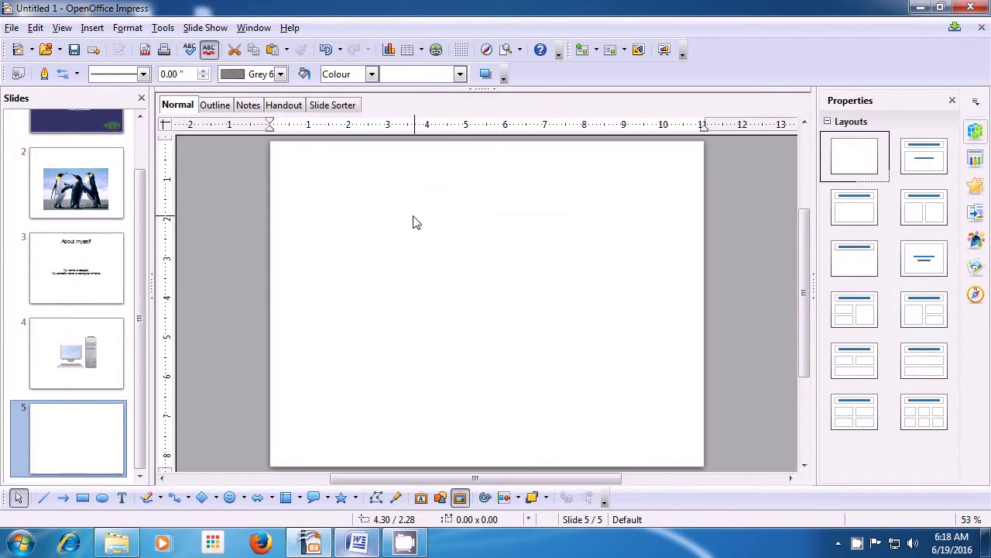
{"action": "left_click", "coordinate": [157, 29]}
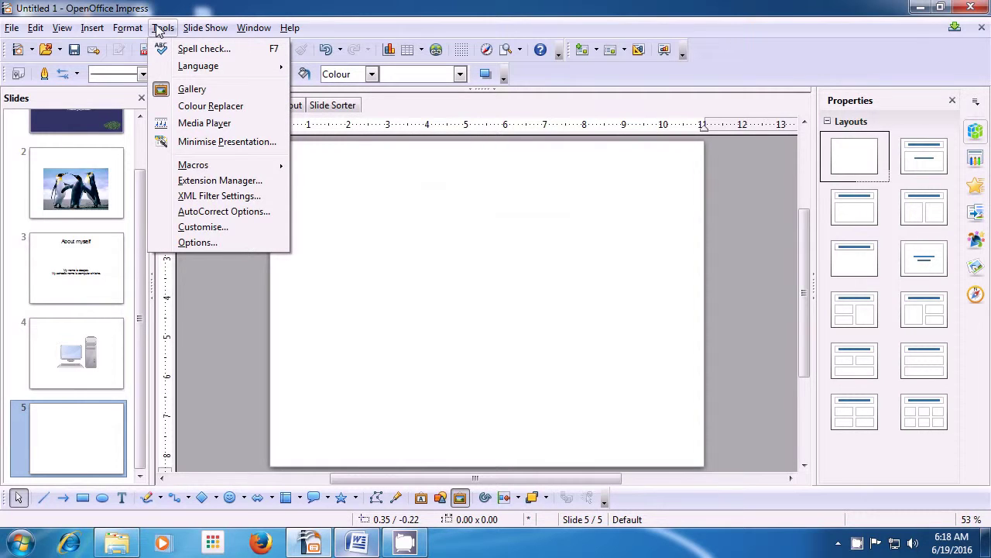
{"action": "left_click", "coordinate": [157, 29]}
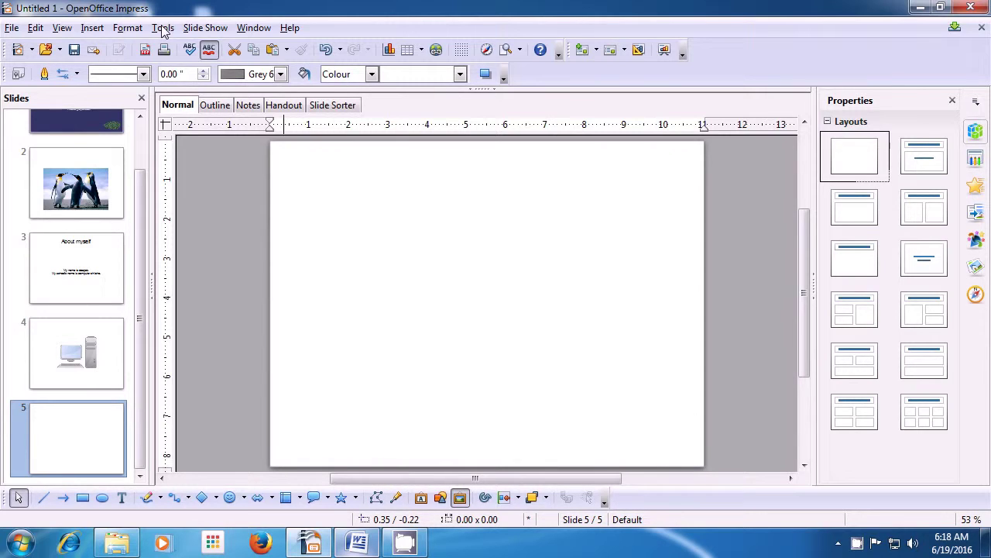
Show the gallery again and insert a copy of the aqua picture from the Backgrounds theme on slide 5.
{"action": "left_click", "coordinate": [483, 91]}
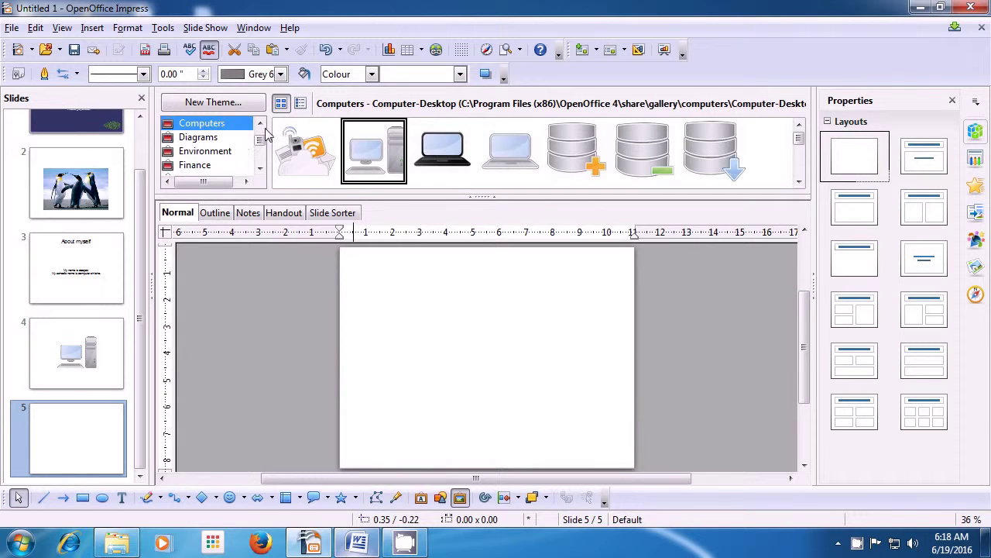
{"action": "left_click", "coordinate": [261, 123]}
{"action": "left_click", "coordinate": [261, 124]}
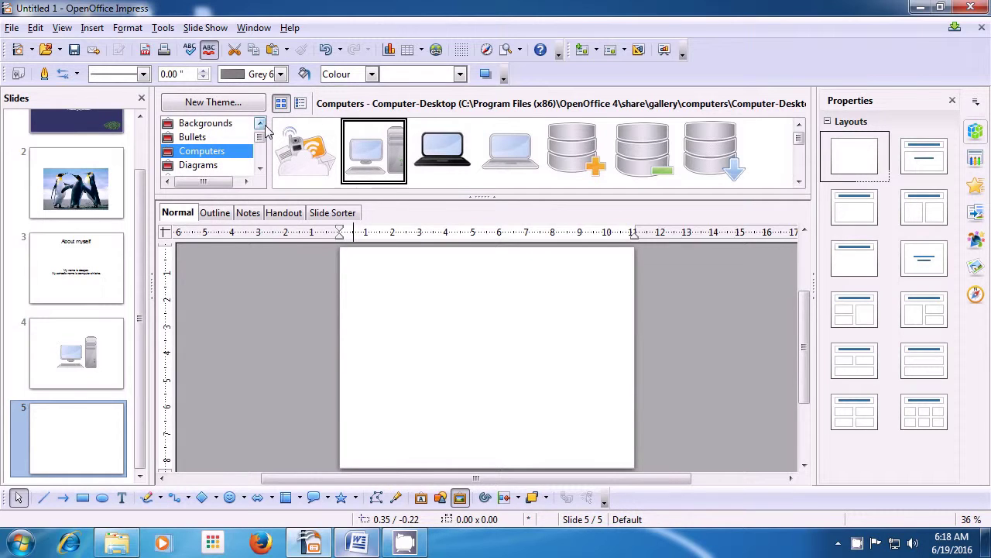
{"action": "left_click", "coordinate": [261, 124]}
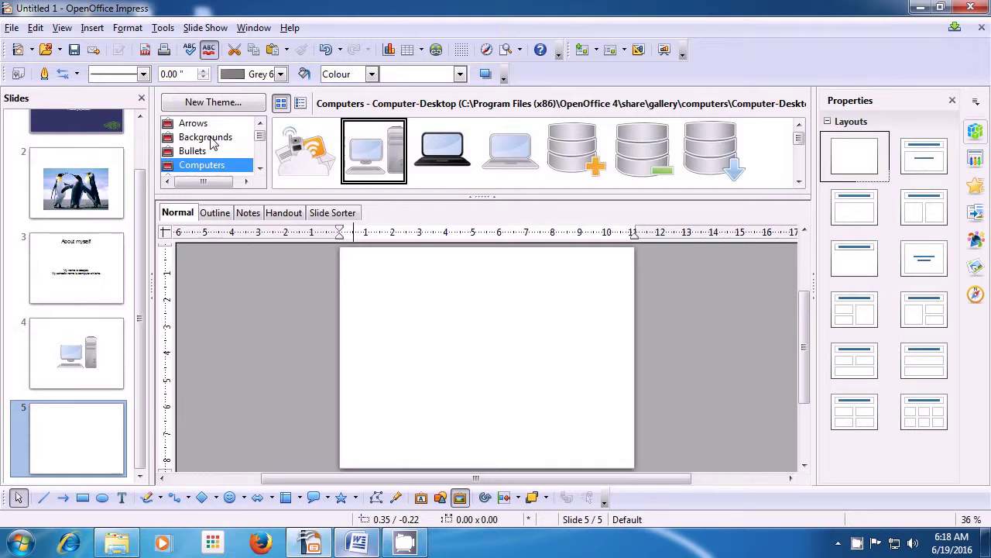
{"action": "left_click", "coordinate": [211, 140]}
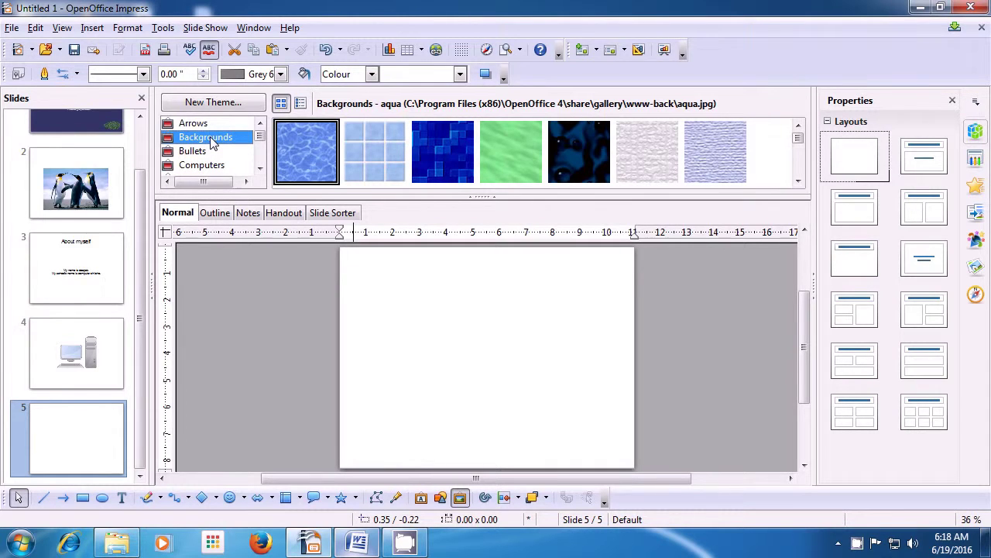
{"action": "right_click", "coordinate": [321, 151]}
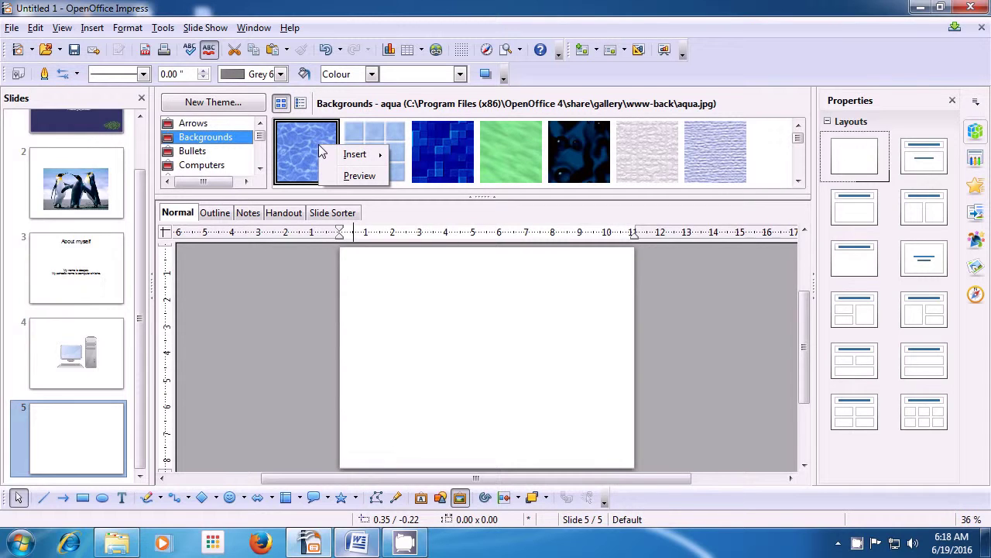
{"action": "mouse_move", "coordinate": [352, 155]}
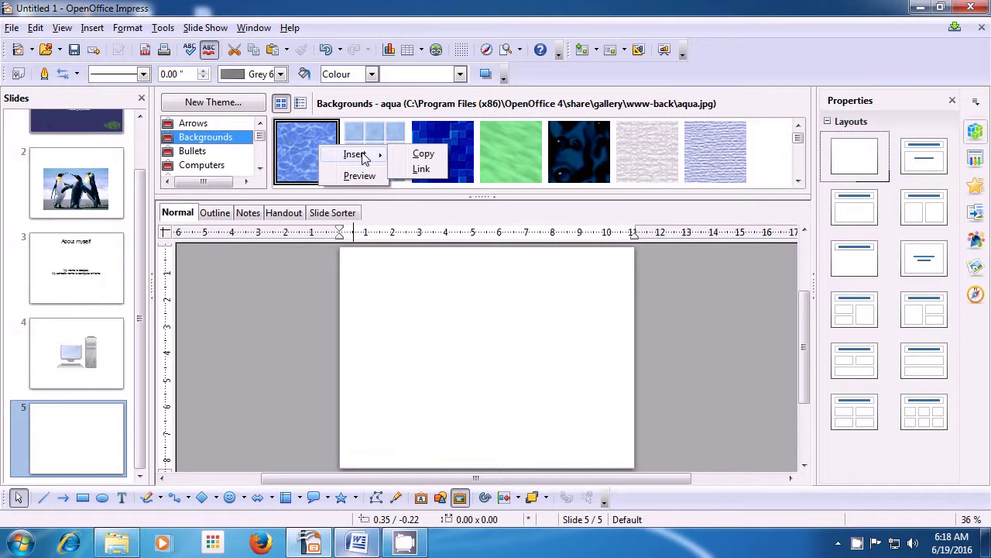
{"action": "left_click", "coordinate": [422, 154]}
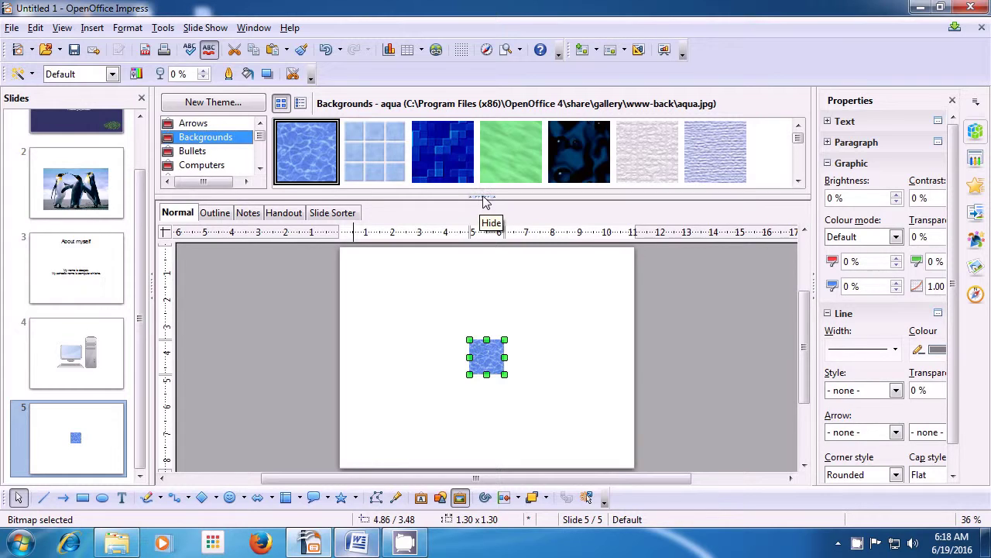
Hide the gallery, then enlarge the aqua picture from two opposite corners to cover most of slide 5 and deselect it.
{"action": "left_click", "coordinate": [484, 199]}
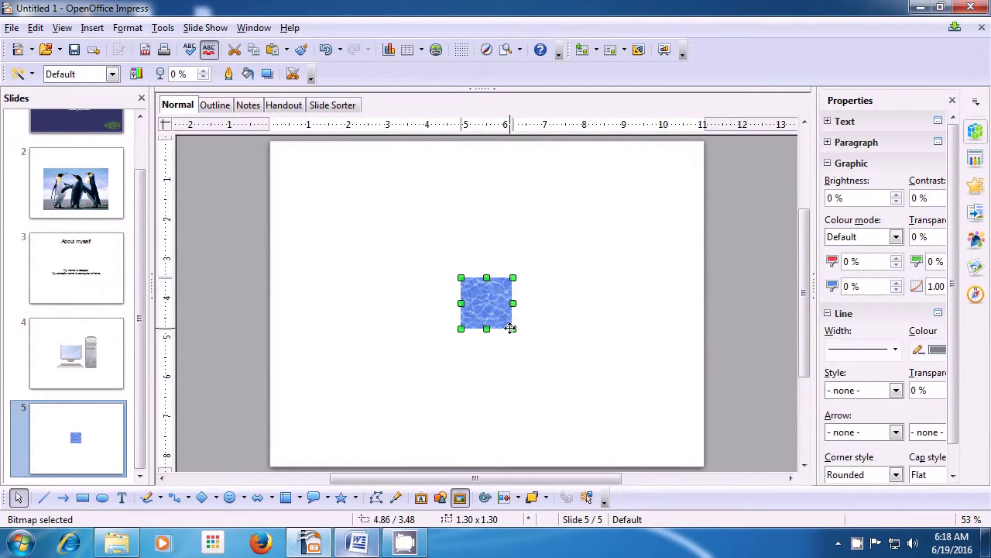
{"action": "left_click_drag", "start_coordinate": [511, 328], "coordinate": [661, 436]}
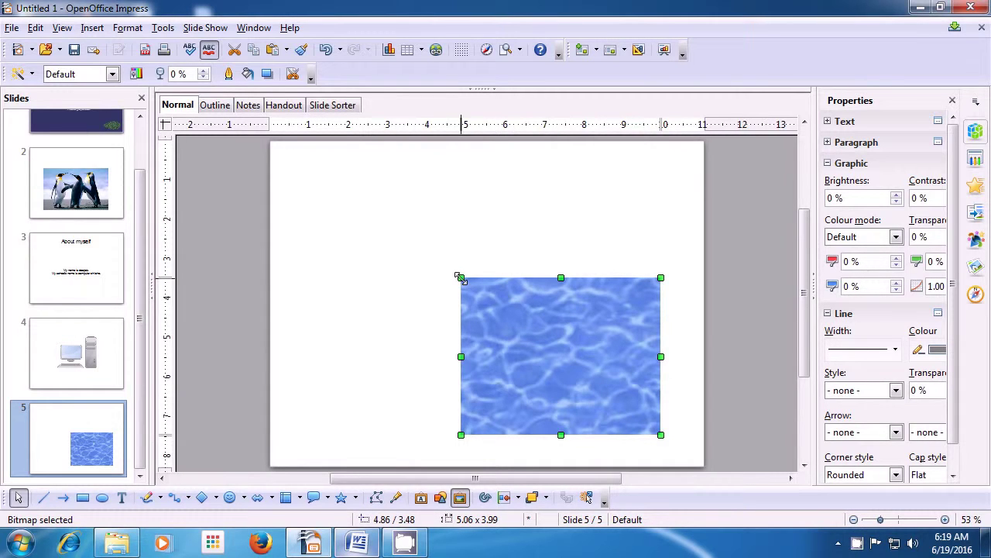
{"action": "left_click_drag", "start_coordinate": [459, 276], "coordinate": [290, 191]}
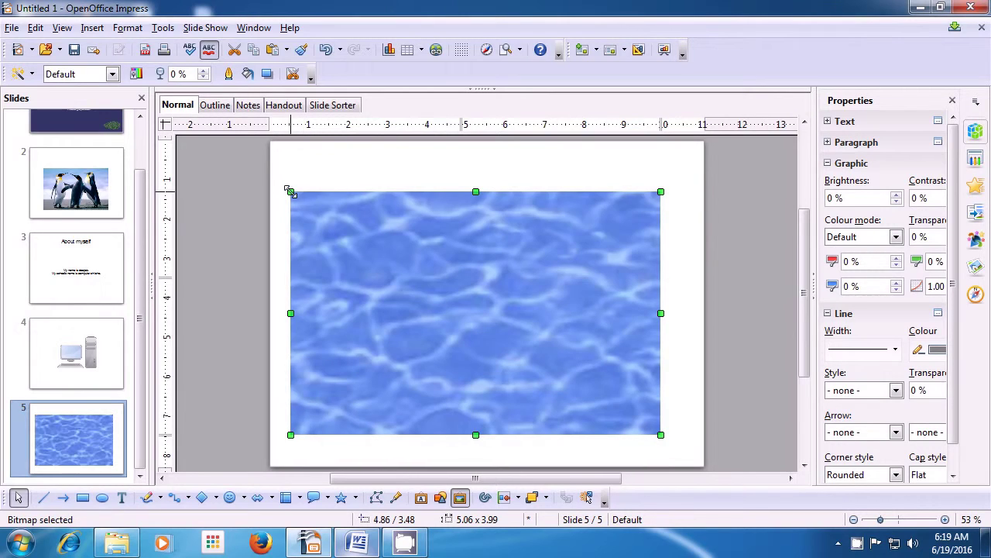
{"action": "left_click", "coordinate": [504, 178]}
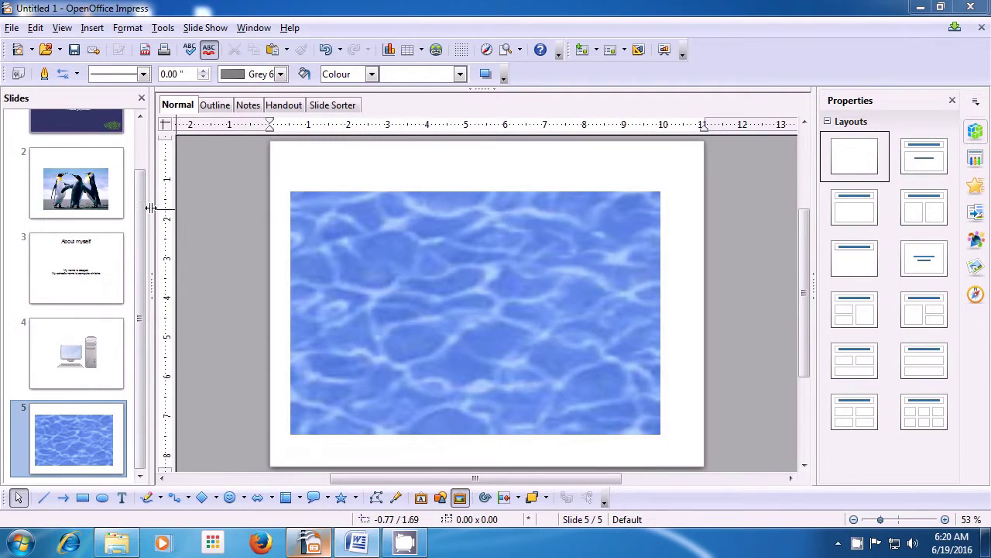
Select slide 1 and start the slide show from it.
{"action": "scroll", "coordinate": [137, 214], "scroll_direction": "up", "scroll_amount": 3}
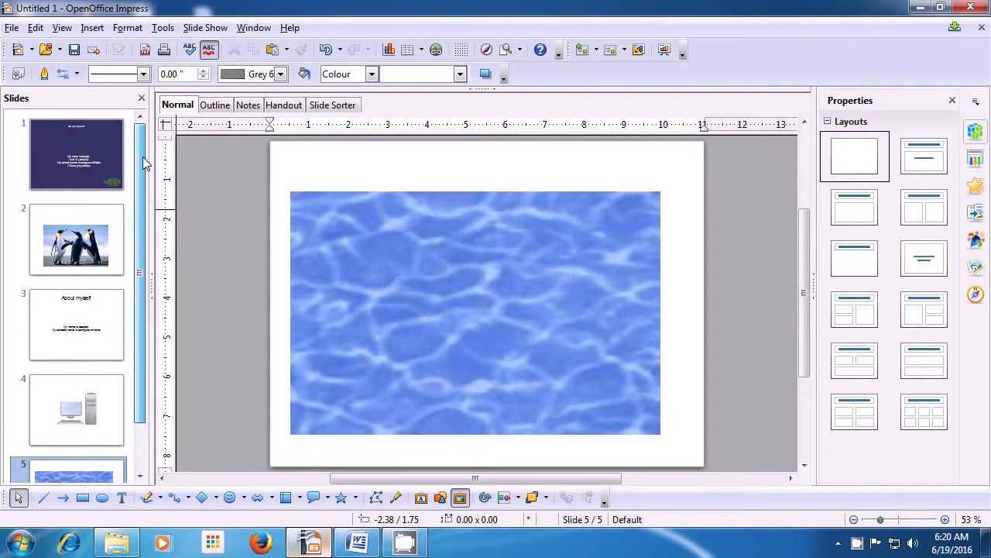
{"action": "left_click", "coordinate": [79, 146]}
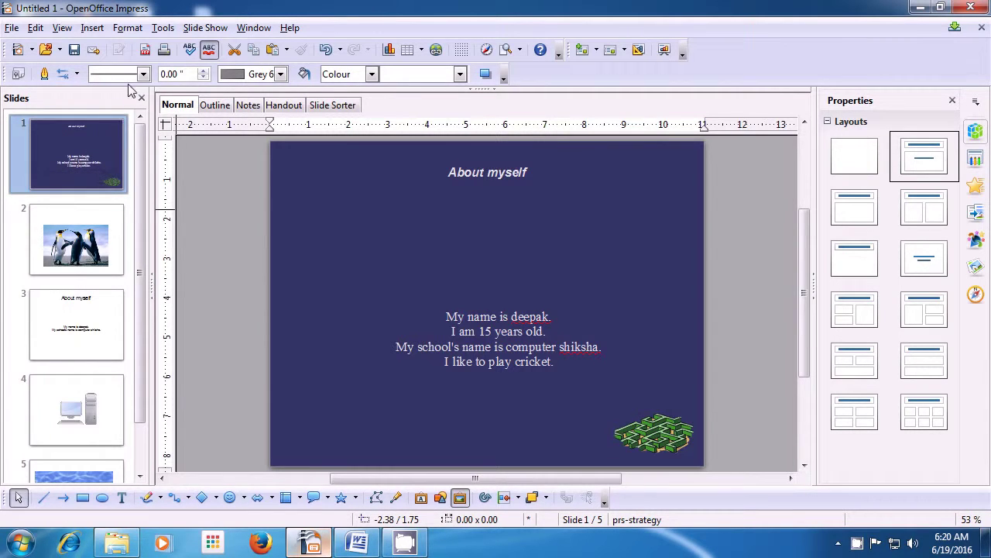
{"action": "left_click", "coordinate": [195, 31]}
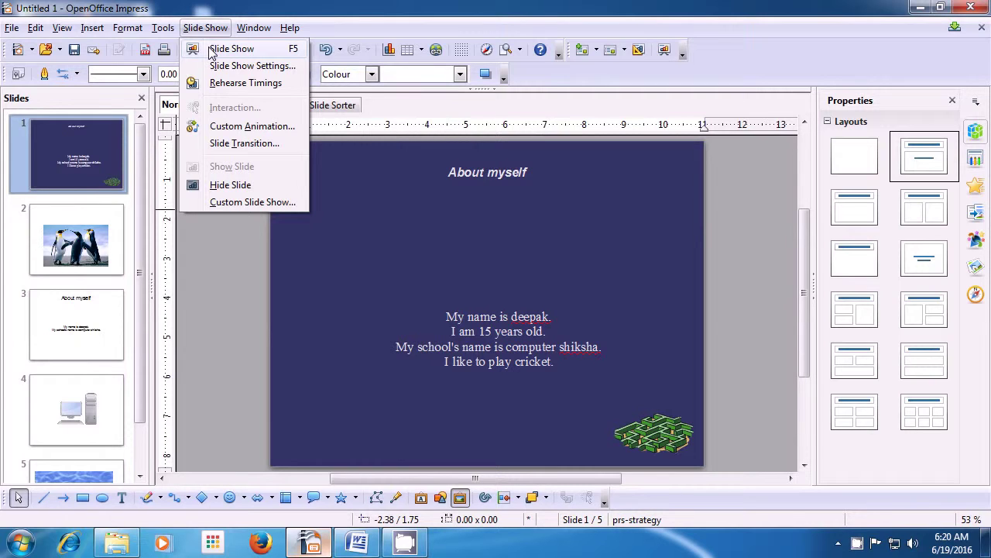
{"action": "left_click", "coordinate": [210, 49]}
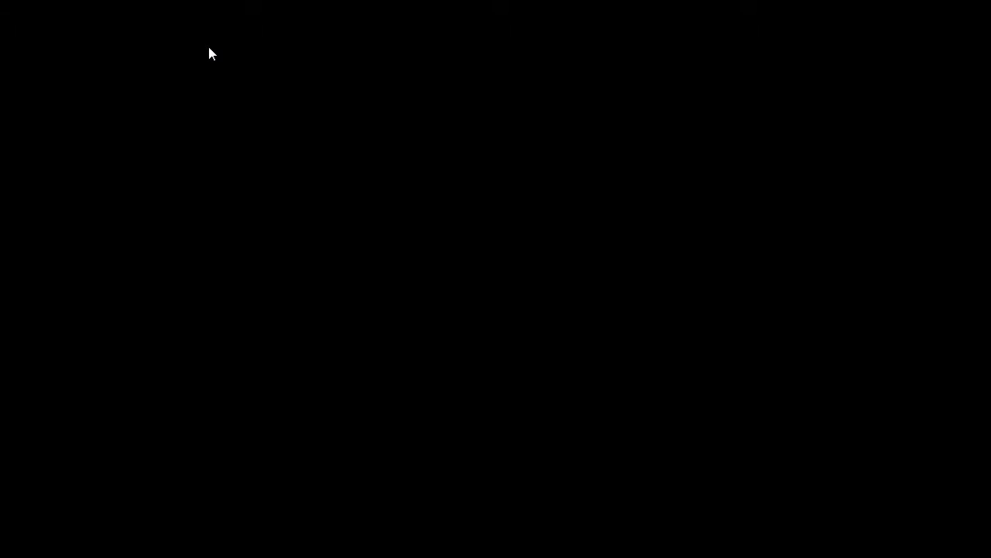